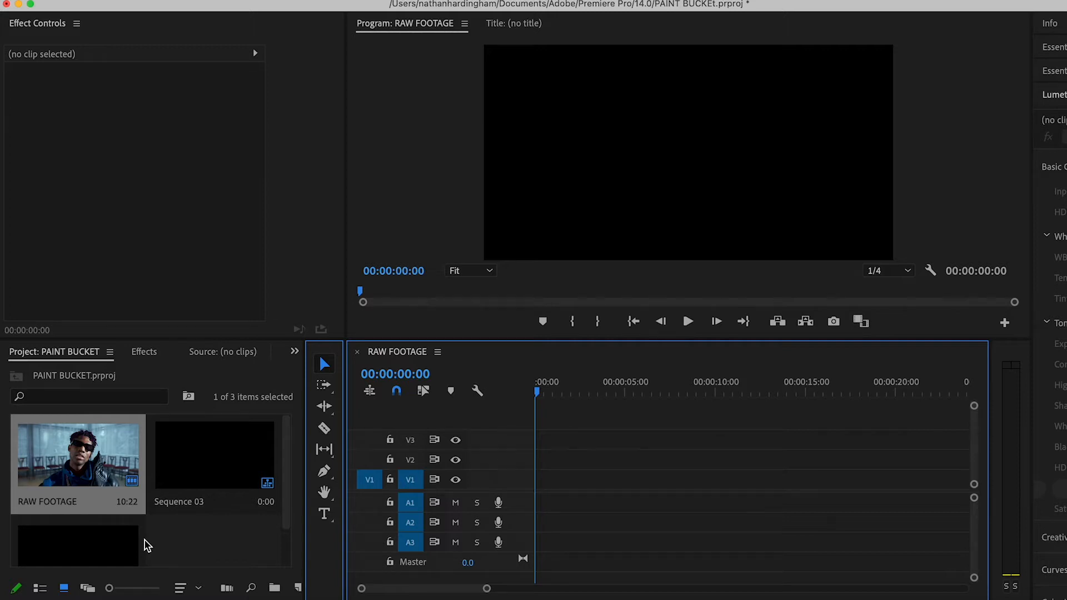
Step: Place the RAW FOOTAGE clip at the start of track V3 and apply the Paint Bucket effect to it
{"action": "left_click_drag", "start_coordinate": [78, 461], "coordinate": [512, 447]}
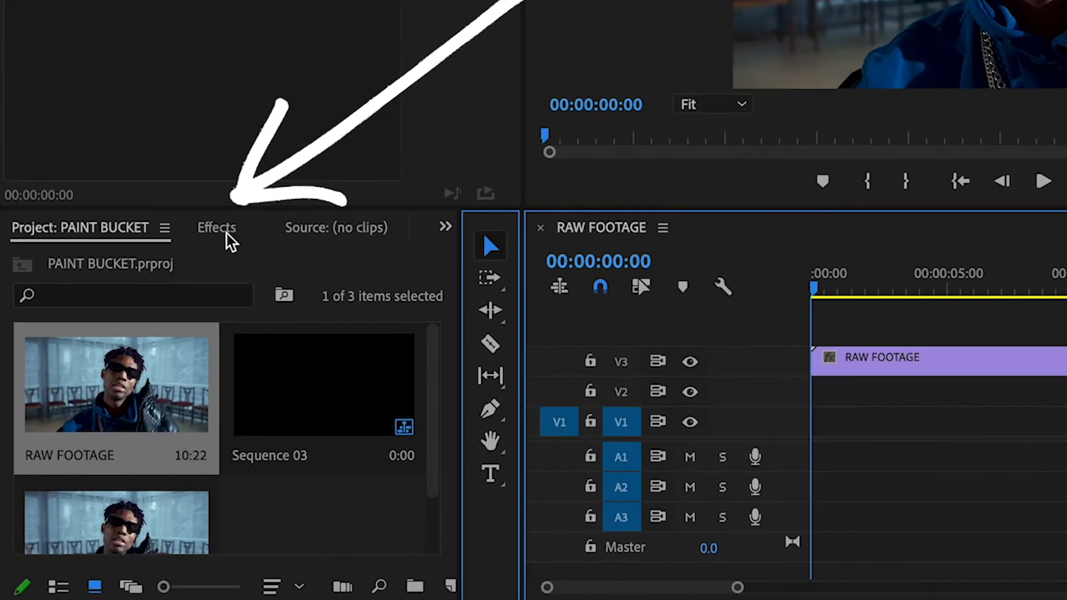
{"action": "left_click", "coordinate": [148, 356]}
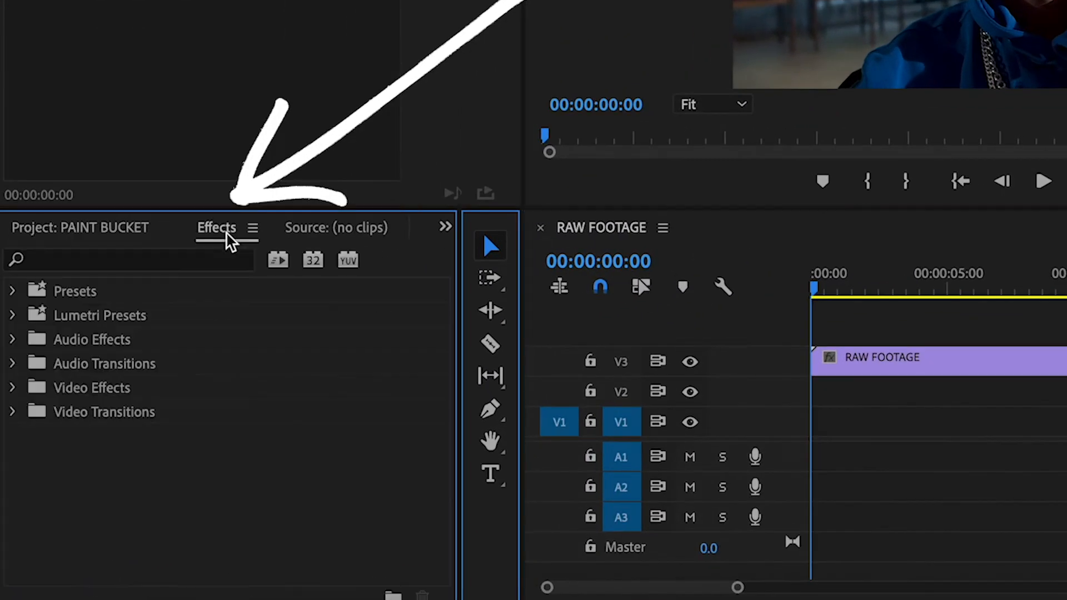
{"action": "left_click", "coordinate": [173, 262]}
{"action": "type", "text": "PAINT BUCKET"}
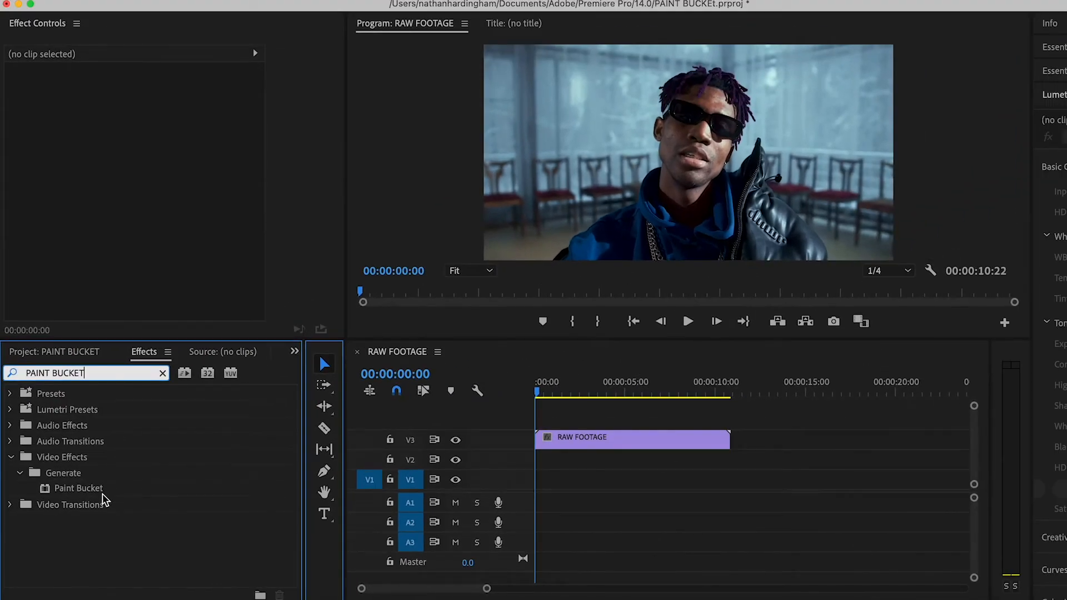
{"action": "mouse_move", "coordinate": [86, 489]}
{"action": "left_mouse_down"}
{"action": "mouse_move", "coordinate": [179, 467]}
{"action": "mouse_move", "coordinate": [567, 438]}
{"action": "left_mouse_up"}
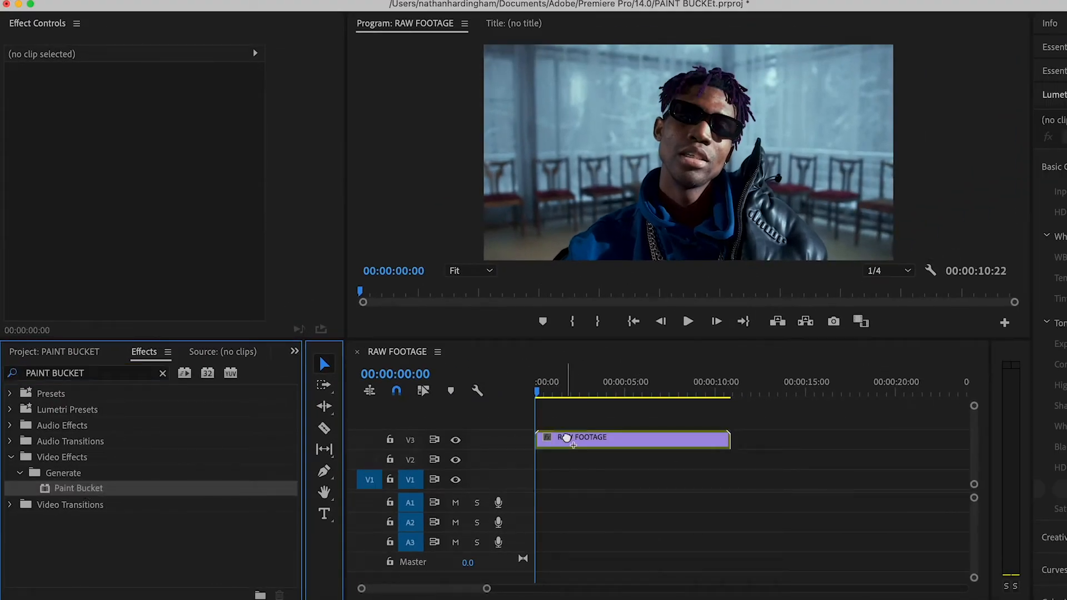
{"action": "left_click_drag", "start_coordinate": [567, 438], "coordinate": [567, 438]}
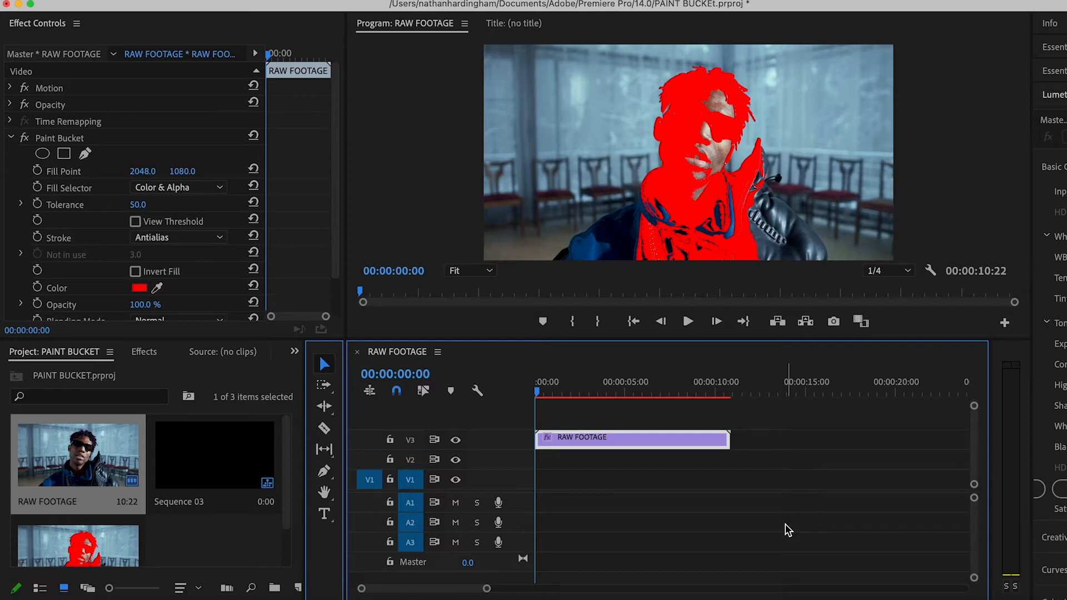
Step: Play the first two seconds of the clip and look through the Paint Bucket effect's settings
{"action": "key", "text": "space"}
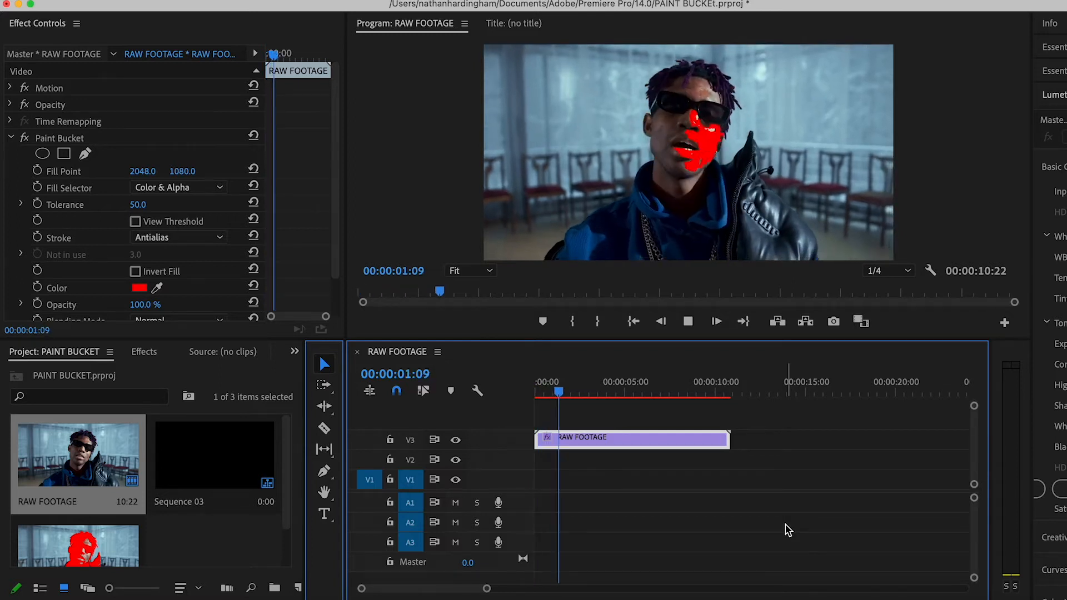
{"action": "key", "text": "space"}
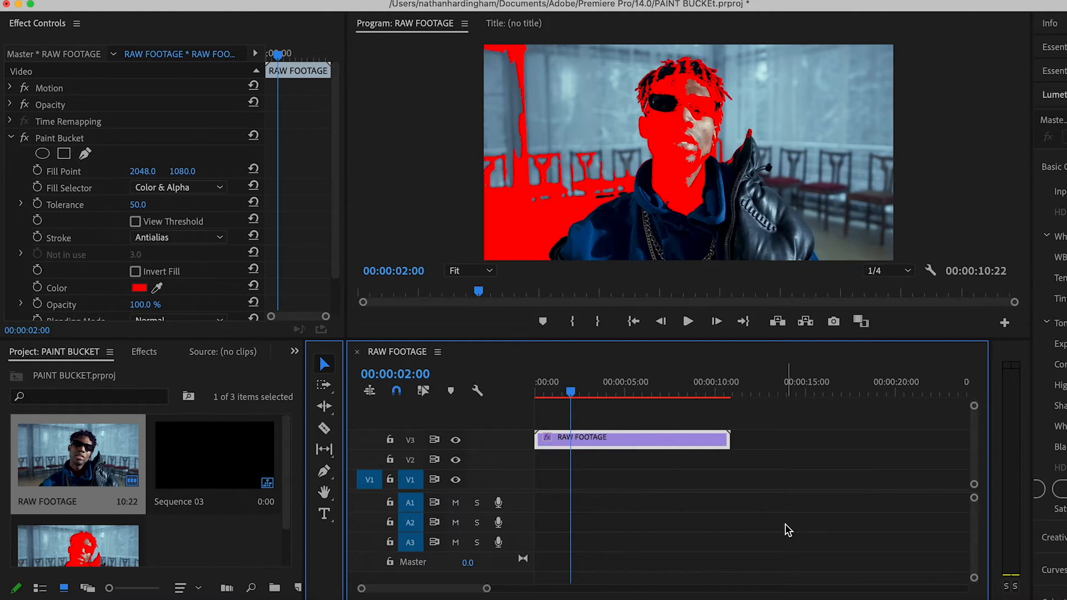
{"action": "mouse_move", "coordinate": [79, 488]}
{"action": "left_mouse_down"}
{"action": "mouse_move", "coordinate": [572, 467]}
{"action": "mouse_move", "coordinate": [570, 438]}
{"action": "left_mouse_up"}
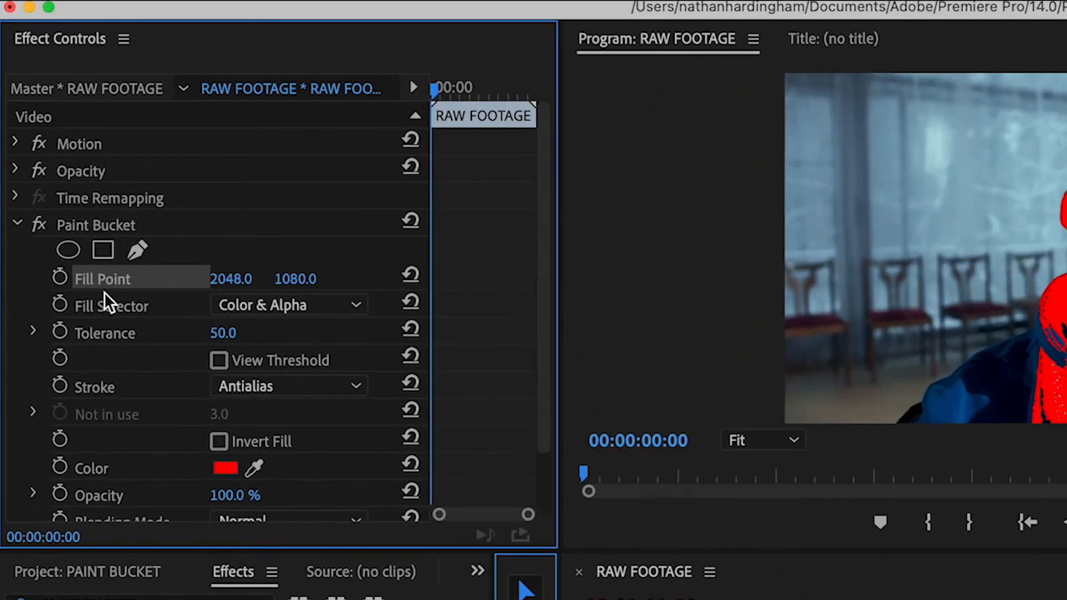
{"action": "scroll", "coordinate": [99, 432], "scroll_direction": "down", "scroll_amount": 1}
{"action": "scroll", "coordinate": [111, 461], "scroll_direction": "down", "scroll_amount": 2}
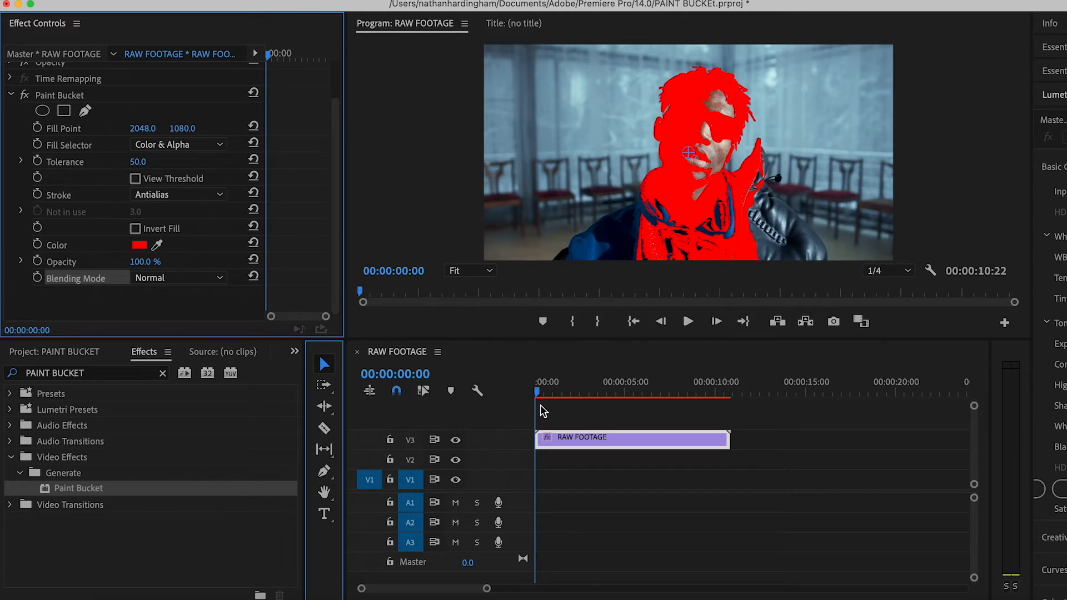
{"action": "left_click", "coordinate": [585, 414]}
{"action": "right_click", "coordinate": [647, 198]}
{"action": "scroll", "coordinate": [689, 361], "scroll_direction": "down", "scroll_amount": 5}
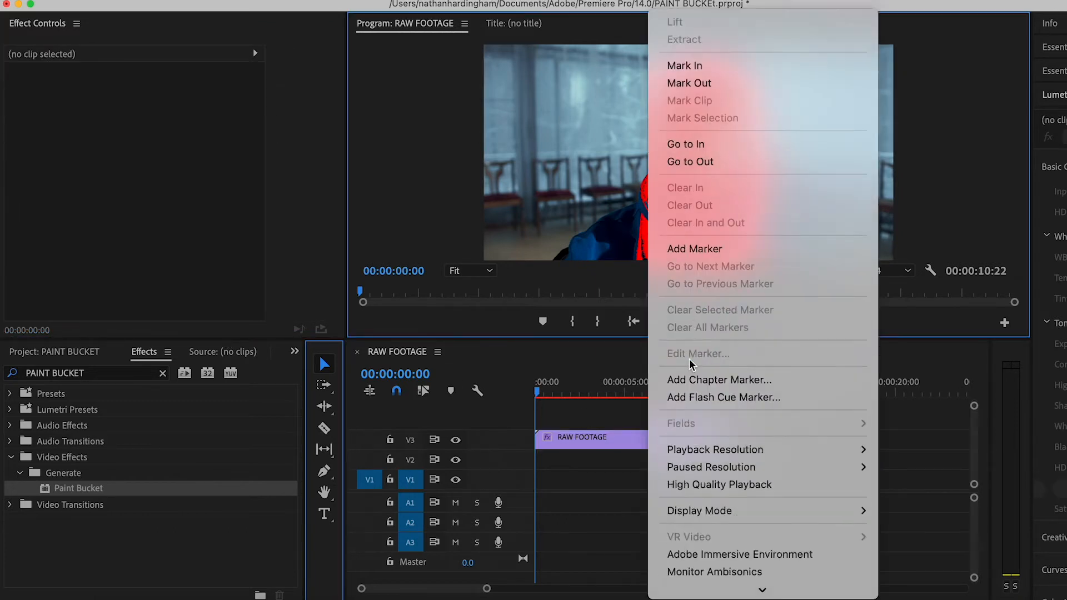
{"action": "mouse_move", "coordinate": [716, 341]}
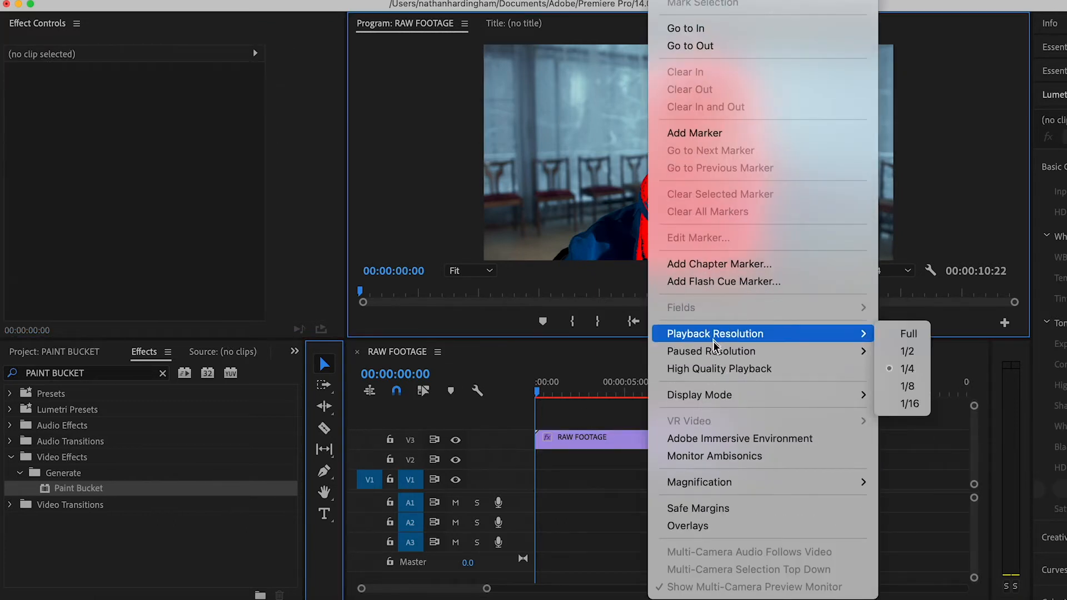
{"action": "mouse_move", "coordinate": [716, 361]}
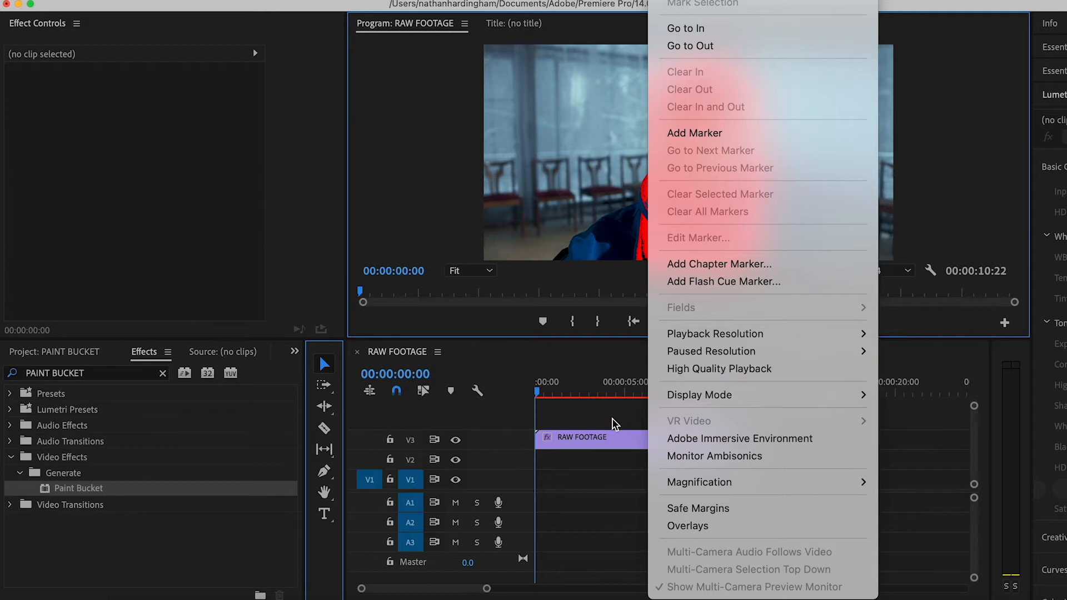
{"action": "left_click", "coordinate": [612, 427]}
Step: Select the clip's Paint Bucket effect and set its fill point to 2138.0, 846.0 on the face
{"action": "left_click", "coordinate": [587, 437]}
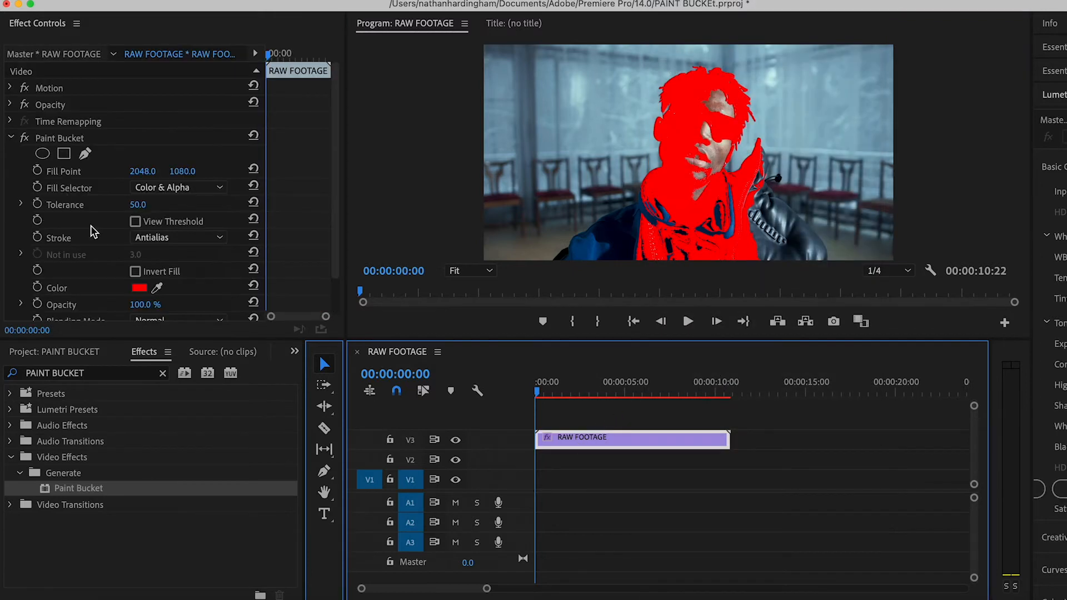
{"action": "left_click", "coordinate": [52, 138]}
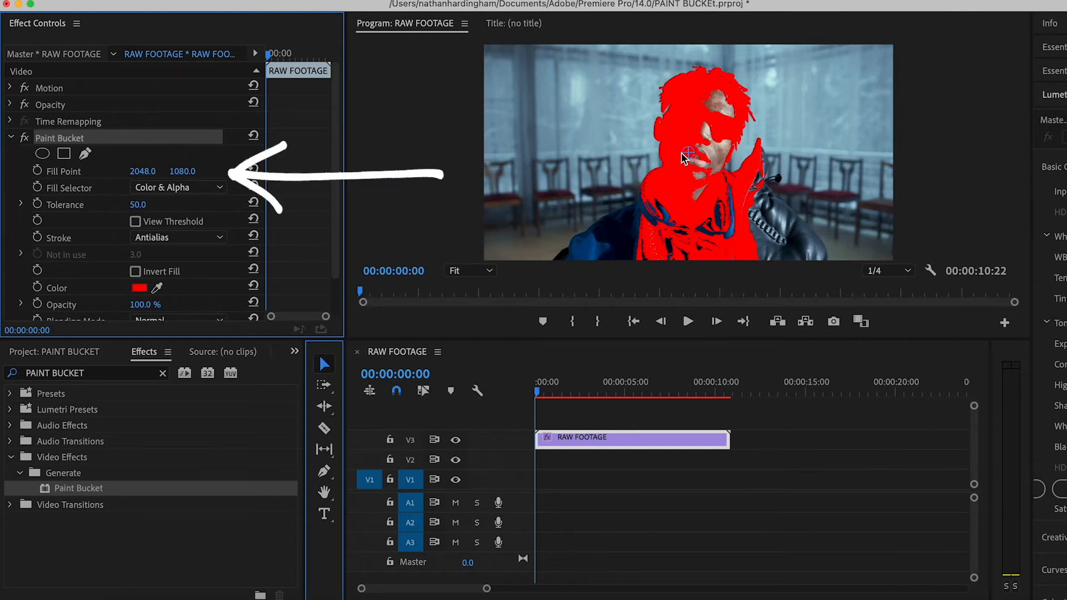
{"action": "left_click_drag", "start_coordinate": [145, 173], "coordinate": [48, 174]}
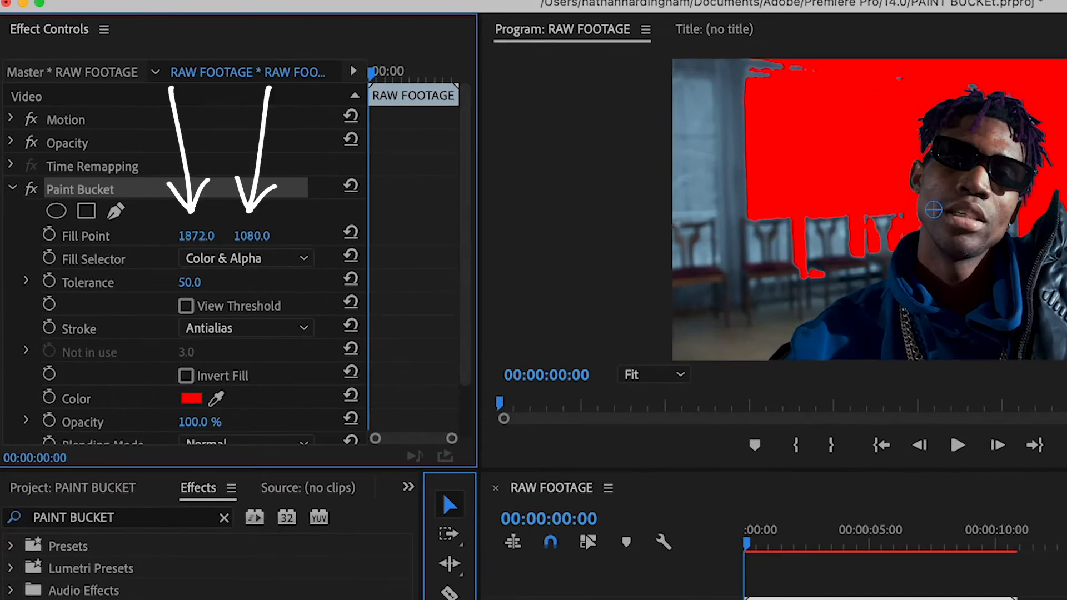
{"action": "left_click_drag", "start_coordinate": [98, 235], "coordinate": [474, 236]}
{"action": "left_click_drag", "start_coordinate": [252, 236], "coordinate": [122, 235]}
Step: Set the Paint Bucket tolerance to 13.0 and change the fill color to green (45BD5B)
{"action": "left_click_drag", "start_coordinate": [203, 238], "coordinate": [0, 237]}
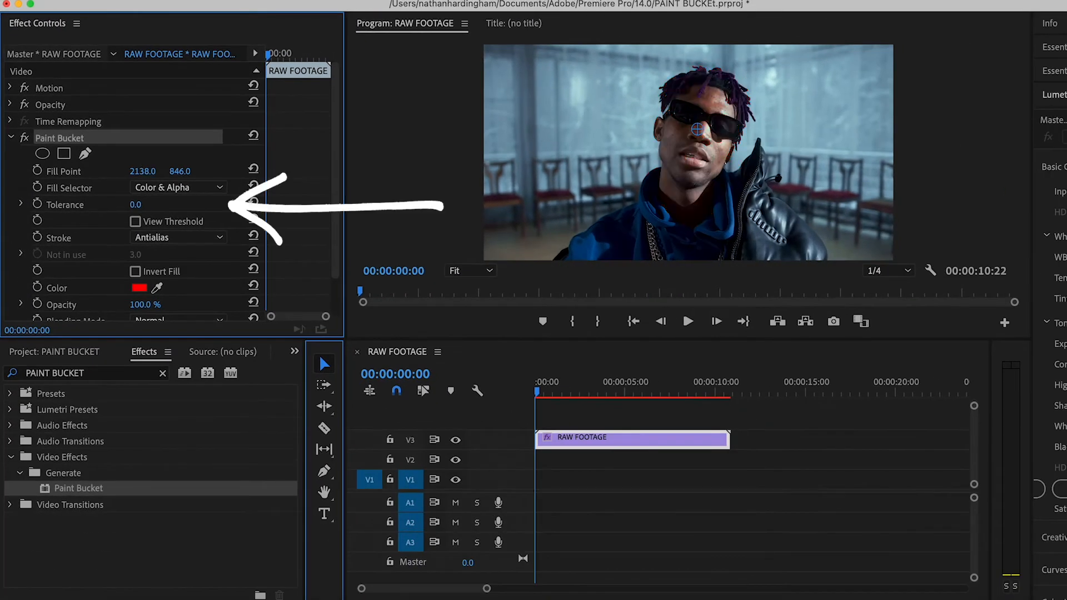
{"action": "mouse_move", "coordinate": [137, 205]}
{"action": "left_mouse_down"}
{"action": "mouse_move", "coordinate": [188, 206]}
{"action": "mouse_move", "coordinate": [151, 205]}
{"action": "left_mouse_up"}
{"action": "left_click", "coordinate": [139, 287]}
{"action": "left_click", "coordinate": [139, 266]}
{"action": "left_click_drag", "start_coordinate": [228, 225], "coordinate": [231, 190]}
{"action": "left_click", "coordinate": [344, 110]}
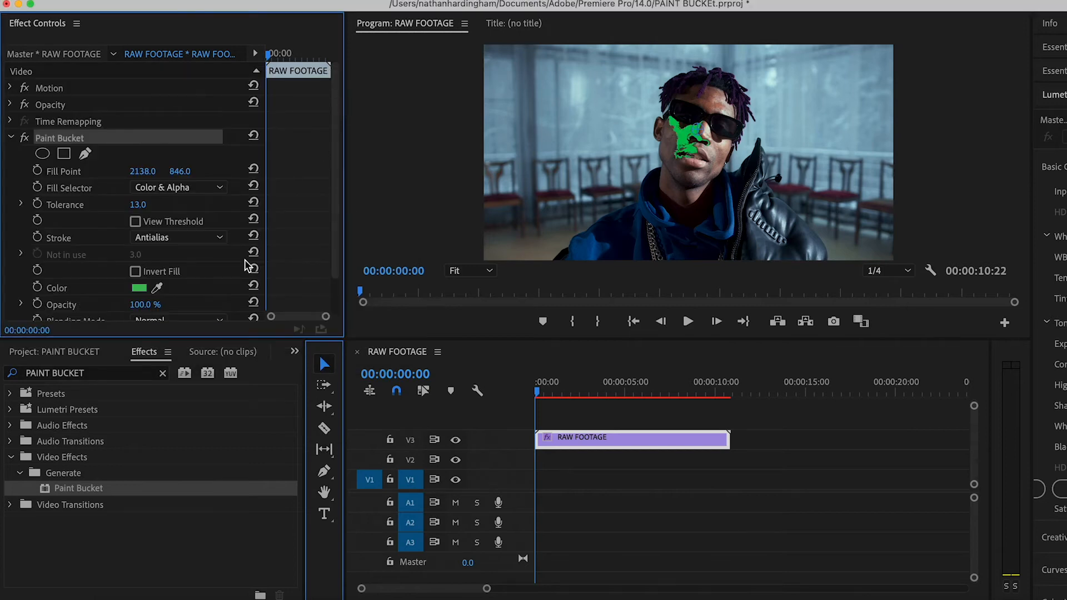
Step: Set the Paint Bucket blending mode to Color Dodge
{"action": "scroll", "coordinate": [245, 259], "scroll_direction": "down", "scroll_amount": 2}
{"action": "left_click", "coordinate": [170, 277]}
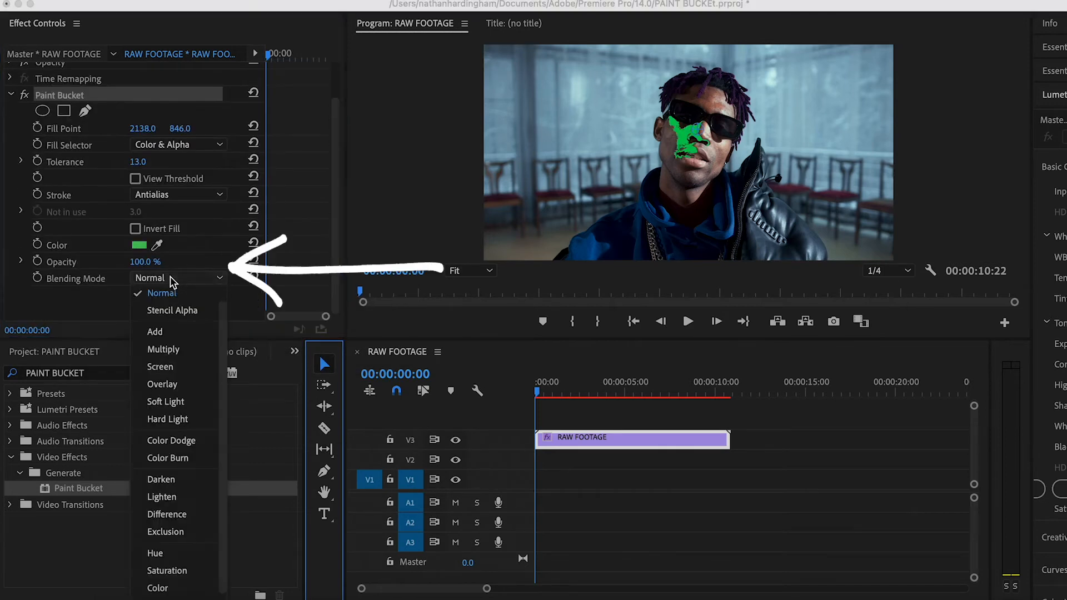
{"action": "left_click", "coordinate": [178, 440]}
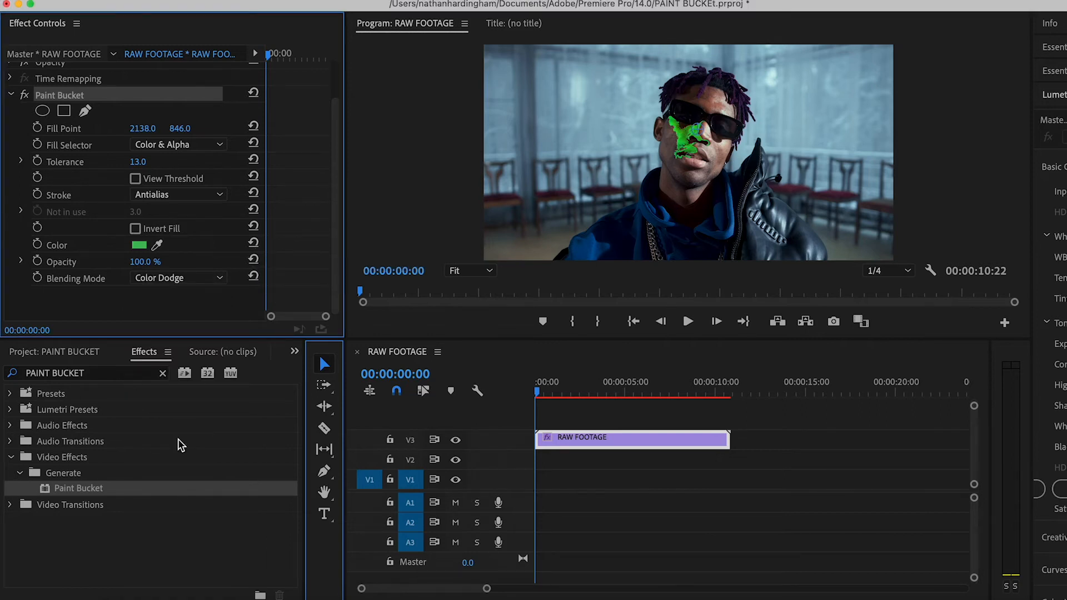
Step: Try the Stencil Alpha blending mode, toggle Invert Fill on and off, and restore Color Dodge
{"action": "left_click", "coordinate": [179, 278]}
{"action": "left_click", "coordinate": [173, 300]}
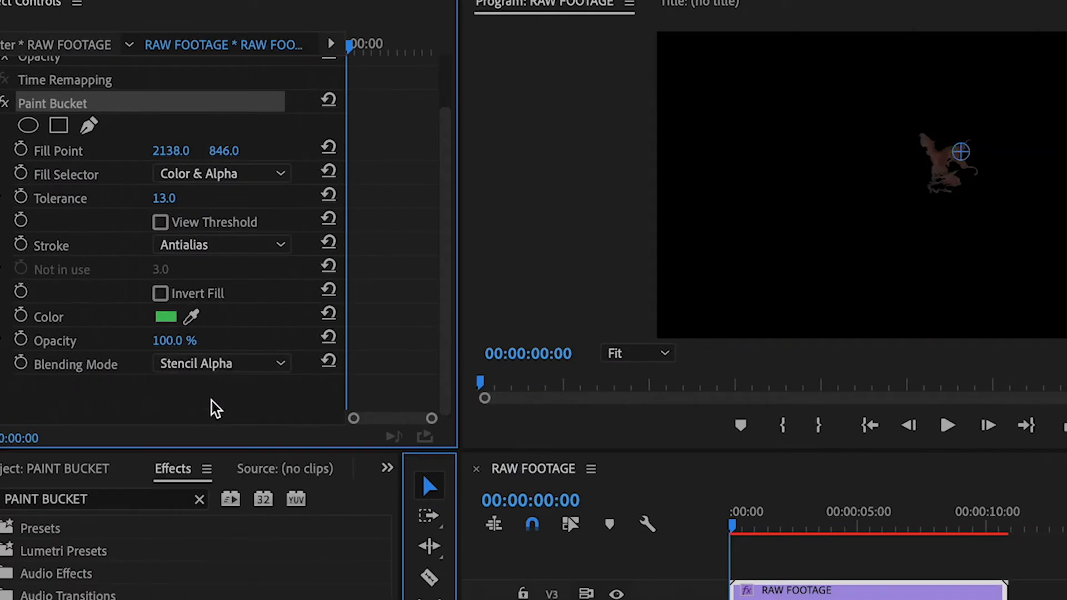
{"action": "left_click", "coordinate": [190, 296]}
{"action": "left_click", "coordinate": [191, 296]}
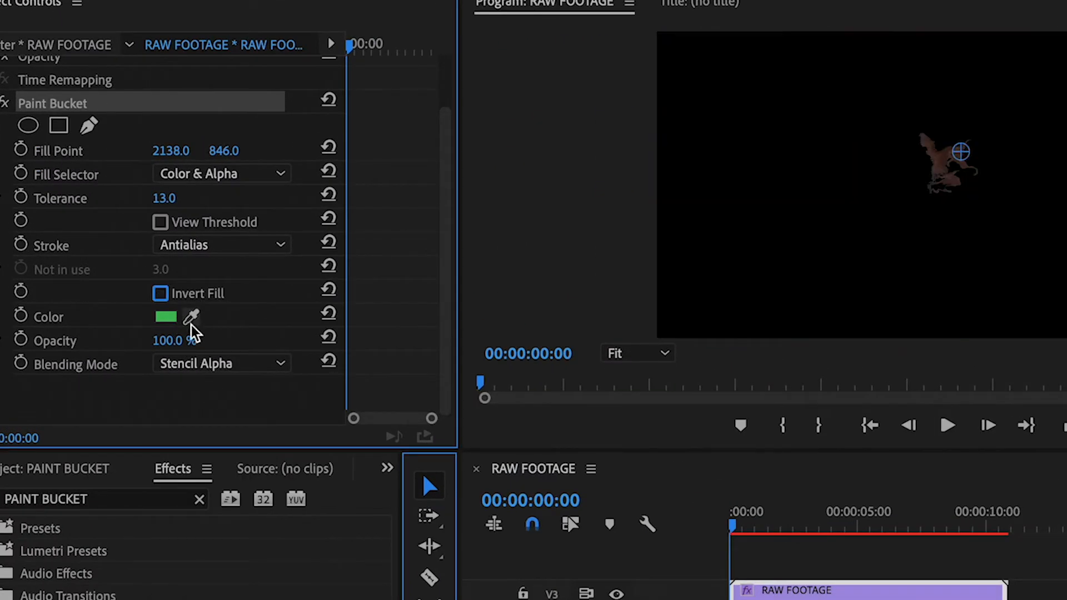
{"action": "left_click", "coordinate": [222, 364]}
{"action": "left_click", "coordinate": [229, 578]}
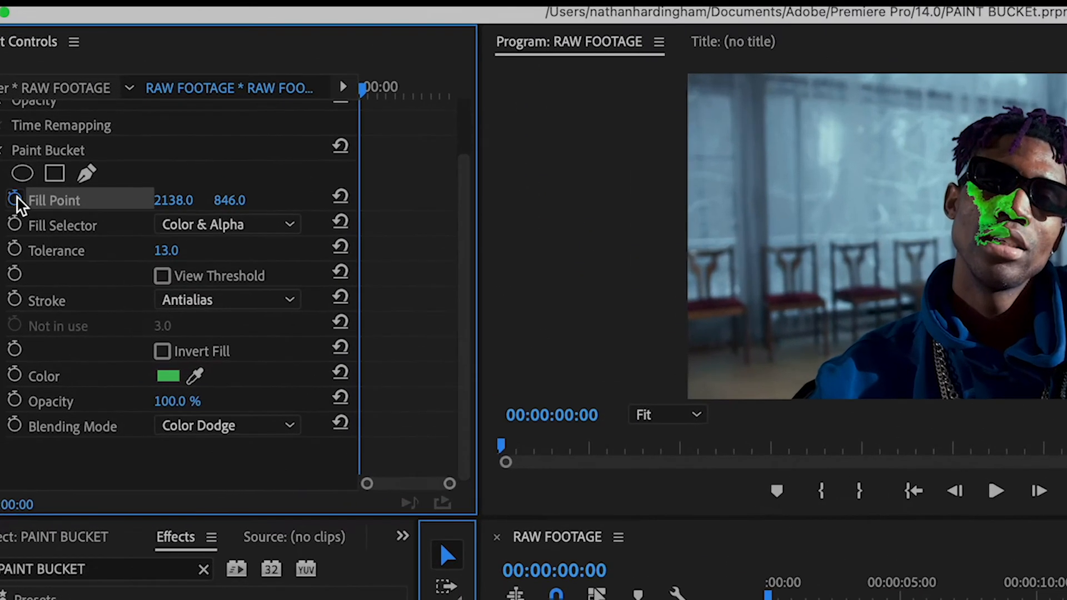
Step: Turn on keyframing for the Paint Bucket's Fill Point, Tolerance and Color at 00:00:00:00
{"action": "left_click", "coordinate": [37, 128]}
{"action": "left_click", "coordinate": [15, 248]}
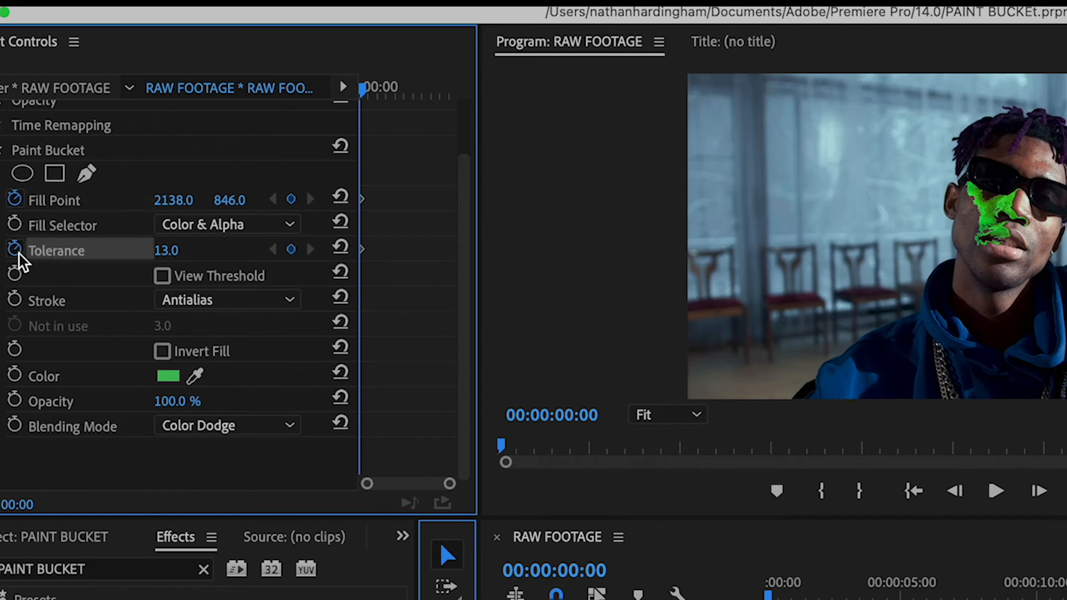
{"action": "left_click", "coordinate": [14, 375]}
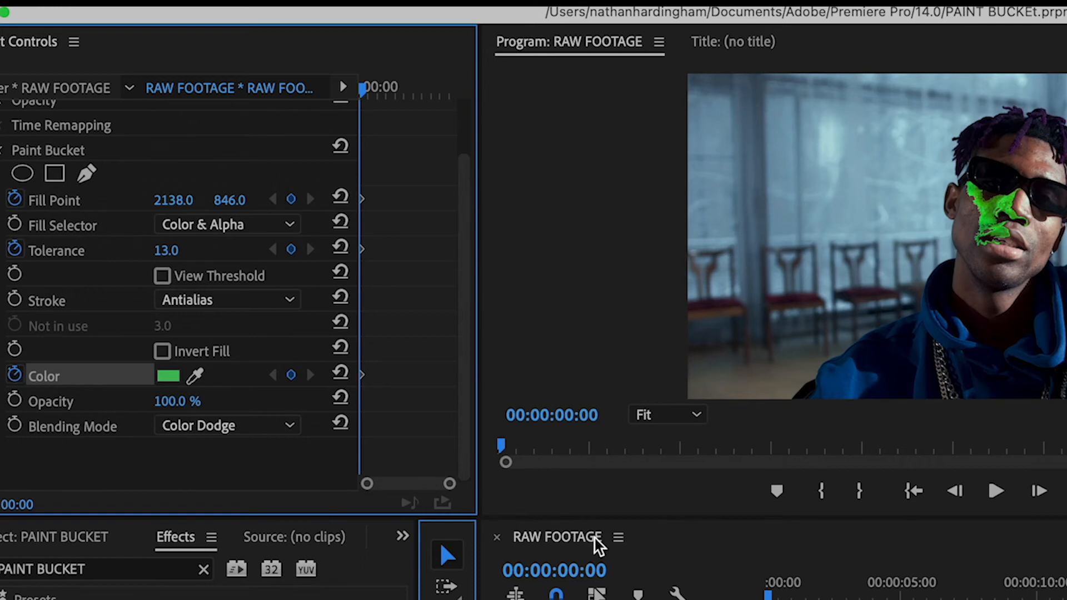
Step: Add Tolerance and Fill Point keyframes at 00:00:00:09, adjusting both values to follow the face
{"action": "key", "text": "Right"}
{"action": "key", "text": "Right"}
{"action": "key", "text": "Right"}
{"action": "key", "text": "Right"}
{"action": "key", "text": "Right"}
{"action": "key", "text": "Right"}
{"action": "key", "text": "Right"}
{"action": "key", "text": "Right"}
{"action": "key", "text": "Right"}
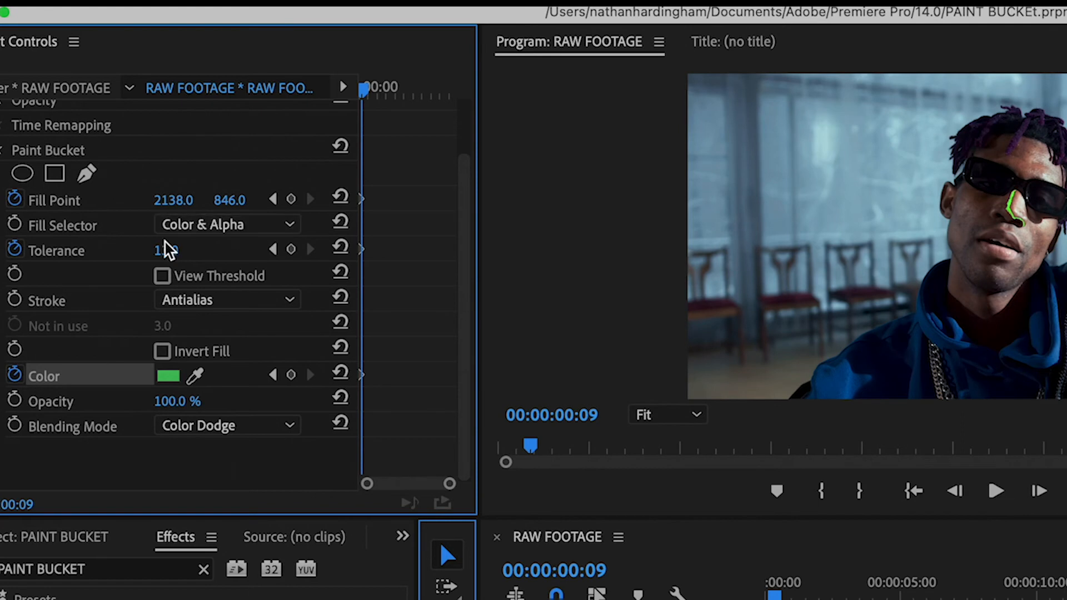
{"action": "left_click_drag", "start_coordinate": [166, 251], "coordinate": [210, 251]}
{"action": "left_click_drag", "start_coordinate": [238, 200], "coordinate": [189, 201]}
Step: Advance nine frames from 00:00:00:09 and adjust the Tolerance there to add another keyframe
{"action": "key", "text": "Right"}
{"action": "key", "text": "Right"}
{"action": "key", "text": "Right"}
{"action": "key", "text": "Right"}
{"action": "key", "text": "Right"}
{"action": "key", "text": "Right"}
{"action": "key", "text": "Right"}
{"action": "key", "text": "Right"}
{"action": "key", "text": "Right"}
{"action": "left_click_drag", "start_coordinate": [184, 250], "coordinate": [167, 250]}
Step: Advance nine more frames and adjust the Fill Point's horizontal position to add a keyframe
{"action": "key", "text": "Right"}
{"action": "key", "text": "Right"}
{"action": "key", "text": "Right"}
{"action": "key", "text": "Right"}
{"action": "key", "text": "Right"}
{"action": "key", "text": "Right"}
{"action": "key", "text": "Right"}
{"action": "key", "text": "Right"}
{"action": "key", "text": "Right"}
{"action": "left_click_drag", "start_coordinate": [178, 200], "coordinate": [203, 200]}
Step: Keyframe the Fill Point at 2032.0, 700.0 and the Tolerance at 25.0 at 00:00:01:12
{"action": "key", "text": "Right"}
{"action": "key", "text": "Right"}
{"action": "key", "text": "Right"}
{"action": "key", "text": "Right"}
{"action": "key", "text": "Right"}
{"action": "key", "text": "Right"}
{"action": "key", "text": "Right"}
{"action": "key", "text": "Right"}
{"action": "key", "text": "Right"}
{"action": "key", "text": "Right"}
{"action": "left_click_drag", "start_coordinate": [229, 200], "coordinate": [116, 200]}
{"action": "left_click_drag", "start_coordinate": [178, 250], "coordinate": [164, 251]}
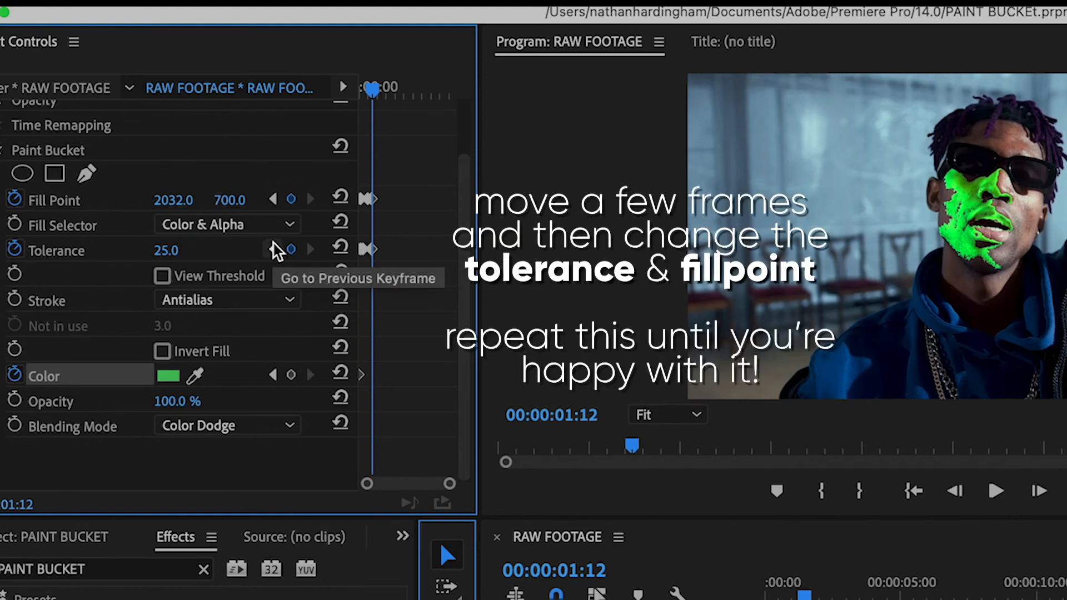
Step: Keyframe the Fill Point at 2011.0, 668.0 and the Tolerance at 36.0 at 00:00:02:14
{"action": "key", "text": "Right"}
{"action": "key", "text": "Right"}
{"action": "key", "text": "Right"}
{"action": "key", "text": "Right"}
{"action": "key", "text": "Right"}
{"action": "key", "text": "Right"}
{"action": "key", "text": "Right"}
{"action": "key", "text": "Right"}
{"action": "key", "text": "Right"}
{"action": "key", "text": "Right"}
{"action": "key", "text": "Right"}
{"action": "key", "text": "Right"}
{"action": "key", "text": "Right"}
{"action": "key", "text": "Right"}
{"action": "key", "text": "Right"}
{"action": "key", "text": "Right"}
{"action": "key", "text": "Right"}
{"action": "key", "text": "Right"}
{"action": "key", "text": "Right"}
{"action": "key", "text": "Right"}
{"action": "left_click_drag", "start_coordinate": [189, 201], "coordinate": [167, 200]}
{"action": "left_click_drag", "start_coordinate": [230, 200], "coordinate": [212, 200]}
{"action": "left_click_drag", "start_coordinate": [166, 250], "coordinate": [183, 251]}
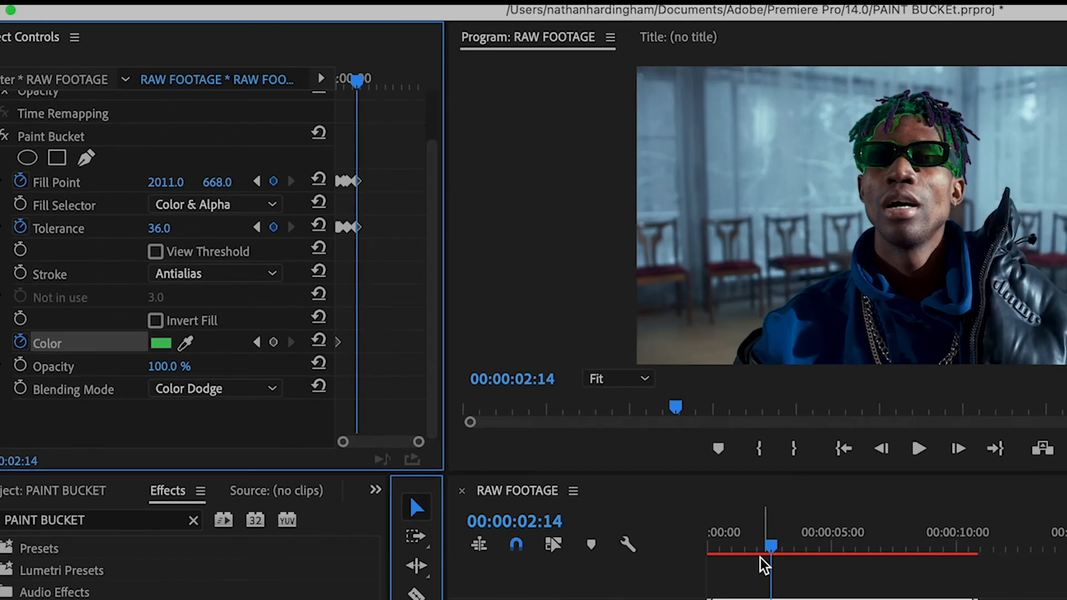
Step: Play the clip from the start to 00:00:02:21 to review the animated green fill
{"action": "left_click_drag", "start_coordinate": [831, 596], "coordinate": [731, 599]}
{"action": "key", "text": "space"}
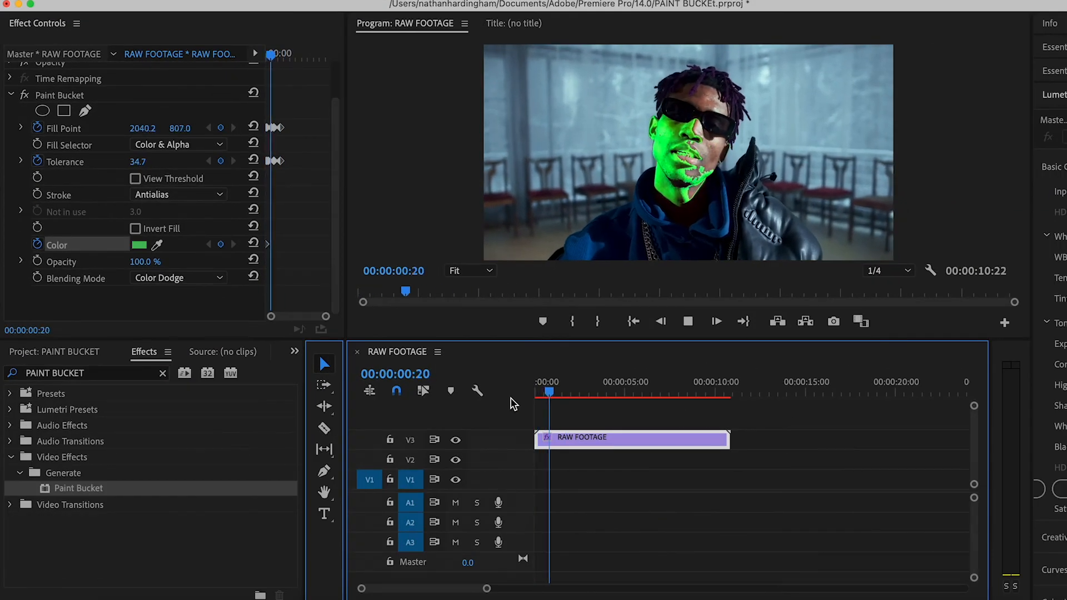
{"action": "key", "text": "space"}
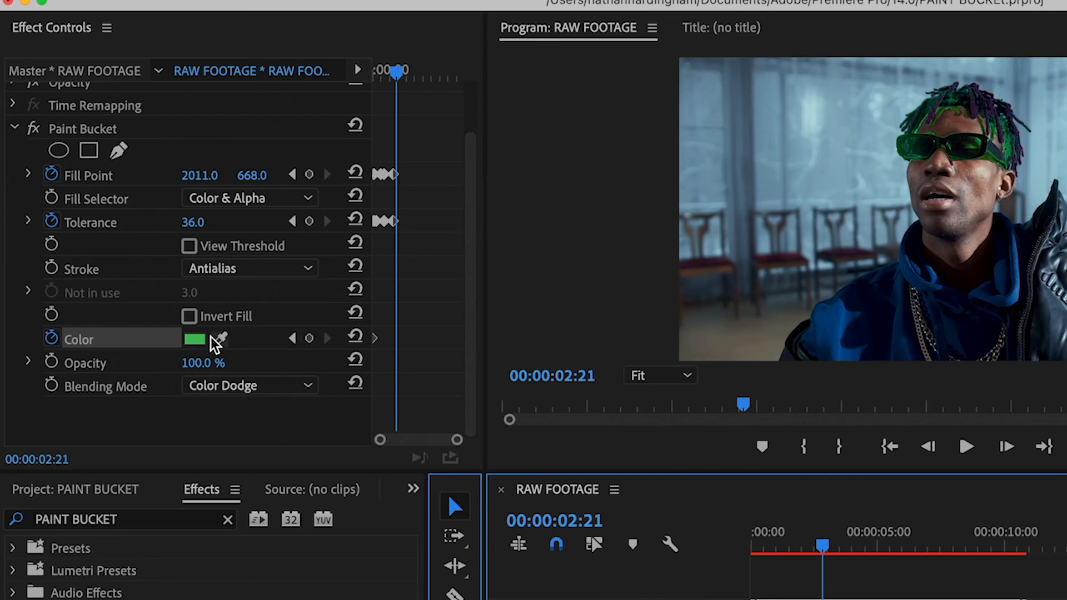
Step: Change the Paint Bucket fill color to magenta at 00:00:02:21 to add a color keyframe
{"action": "left_click", "coordinate": [195, 339]}
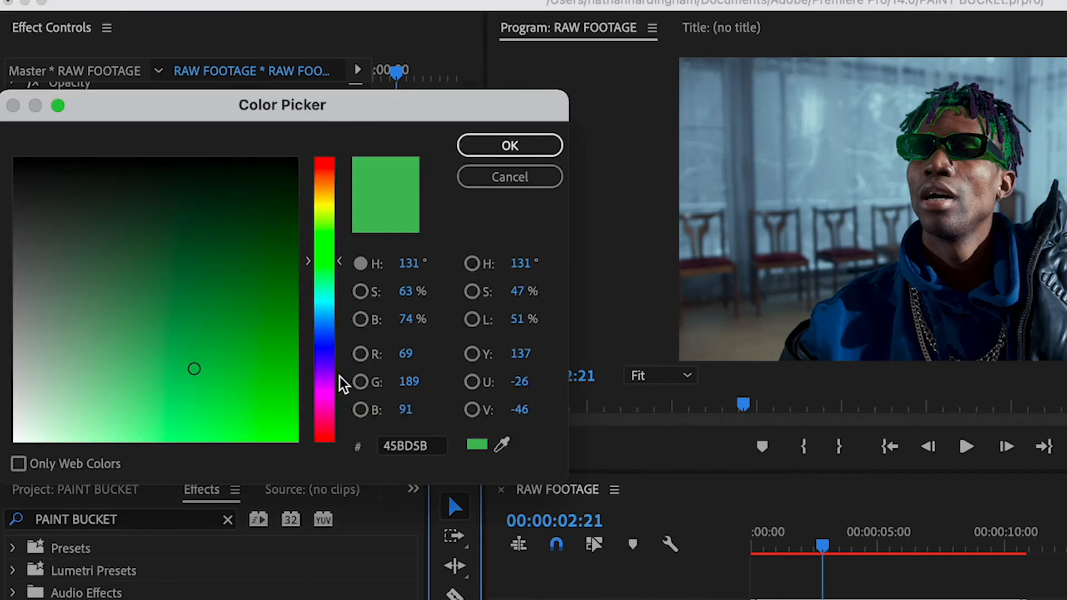
{"action": "left_click", "coordinate": [325, 414]}
{"action": "left_click", "coordinate": [296, 361]}
{"action": "left_click", "coordinate": [480, 154]}
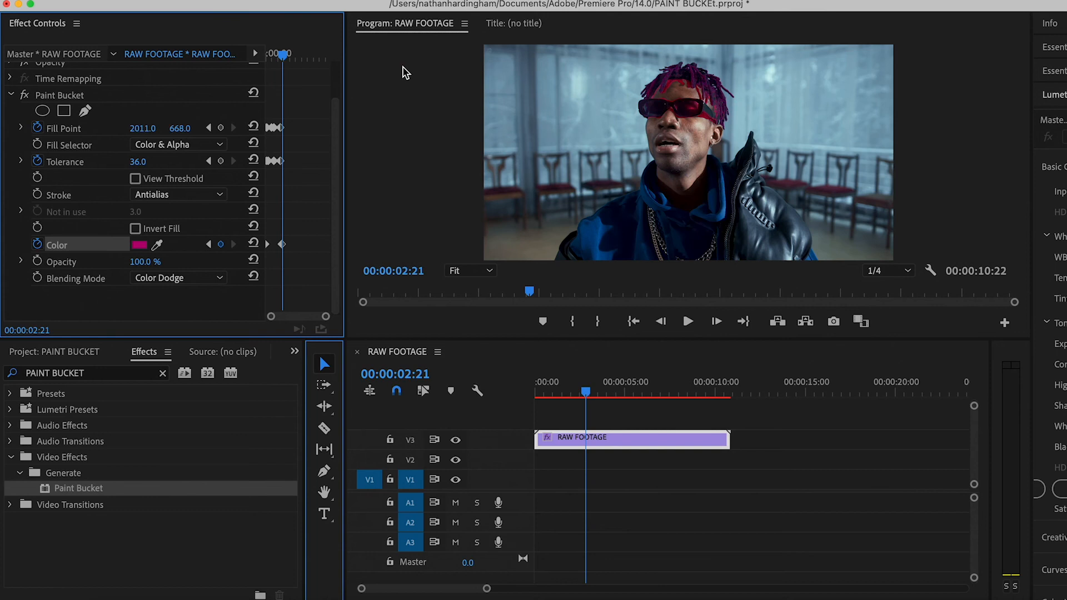
Step: Play the clip from the start to about 00:00:03:07 to review the green-to-magenta color change
{"action": "left_click_drag", "start_coordinate": [563, 384], "coordinate": [480, 388]}
{"action": "key", "text": "space"}
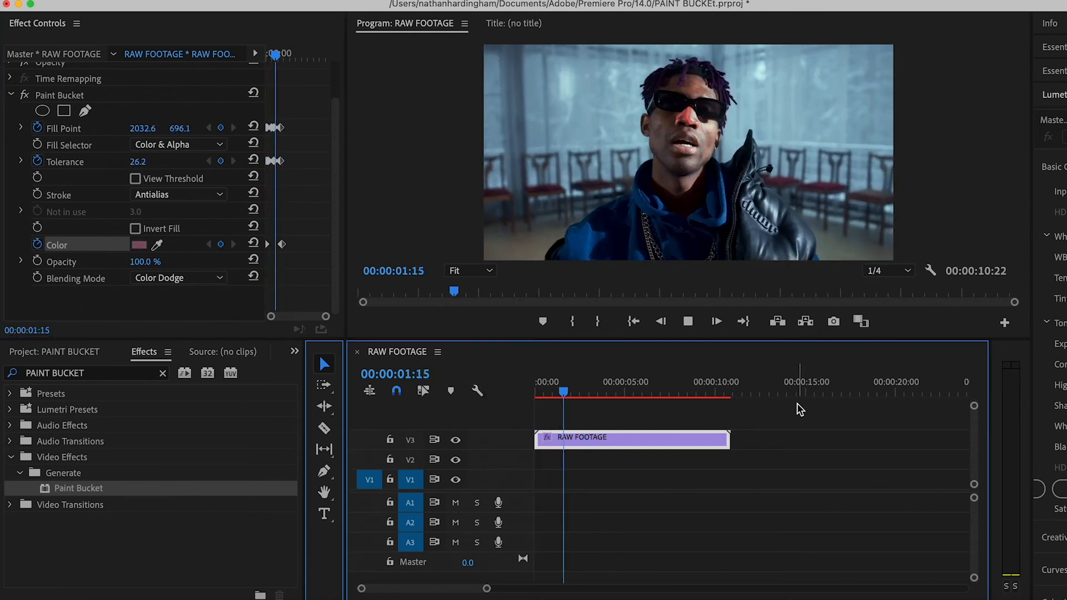
{"action": "key", "text": "space"}
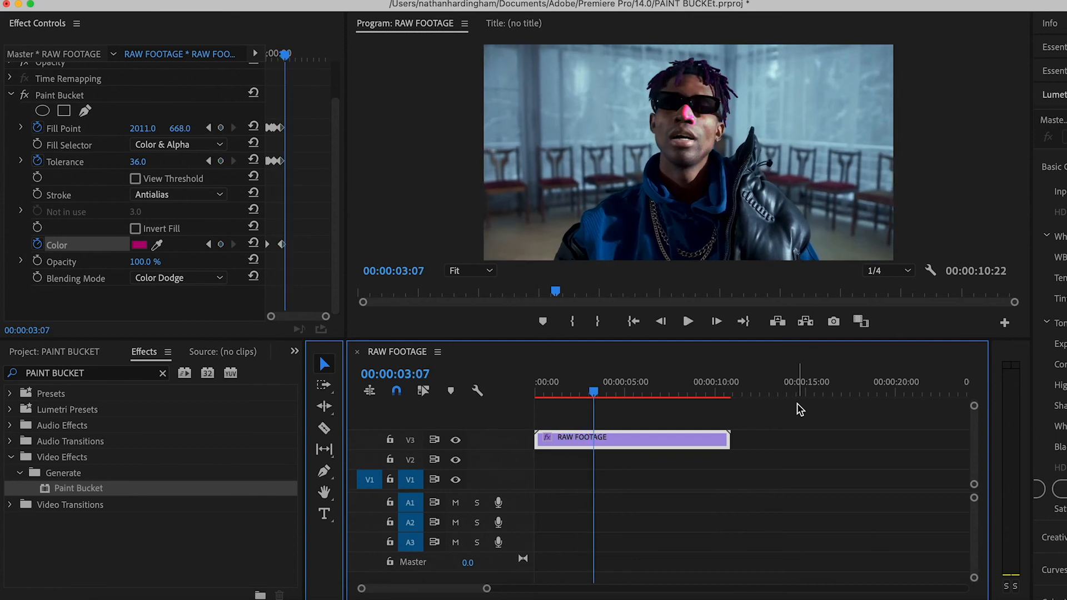